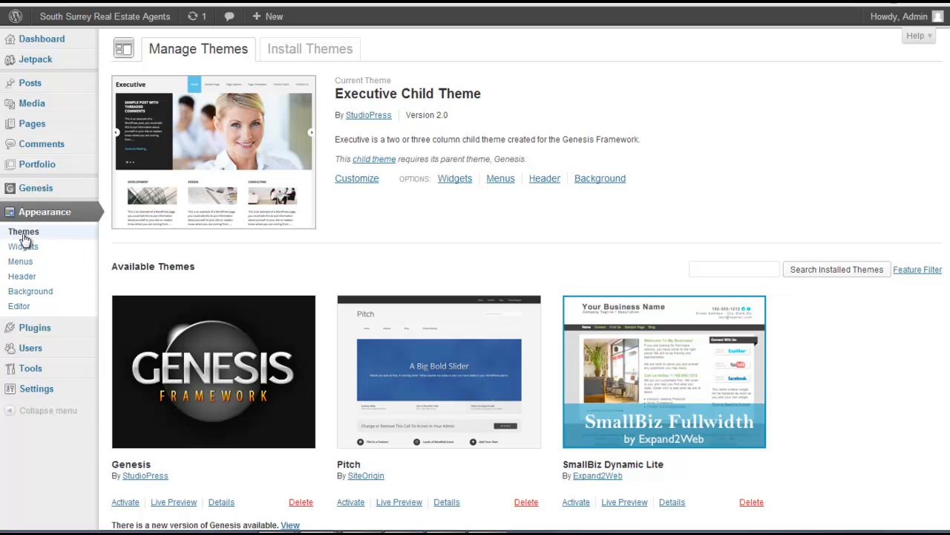
Search the installable themes for the keyword "business"
click(312, 51)
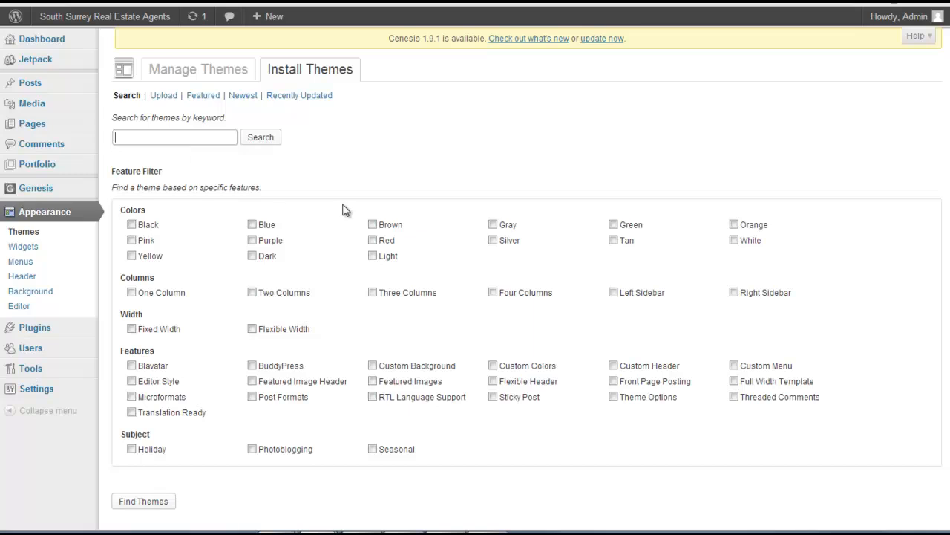
text(business)
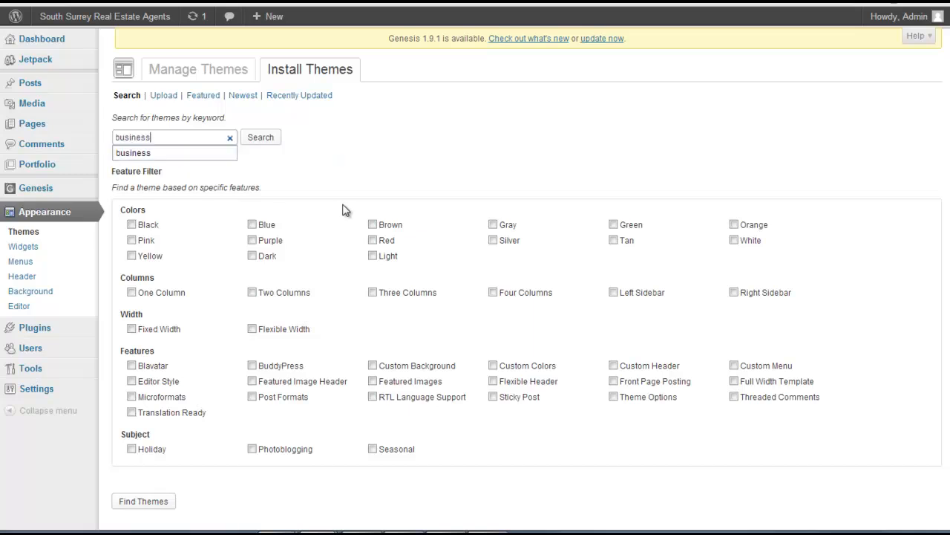
click(274, 142)
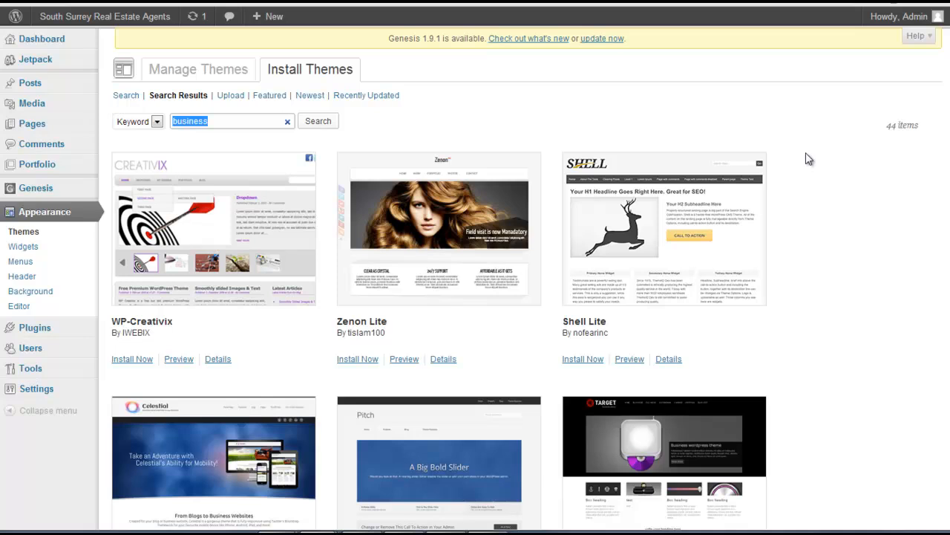
click(809, 156)
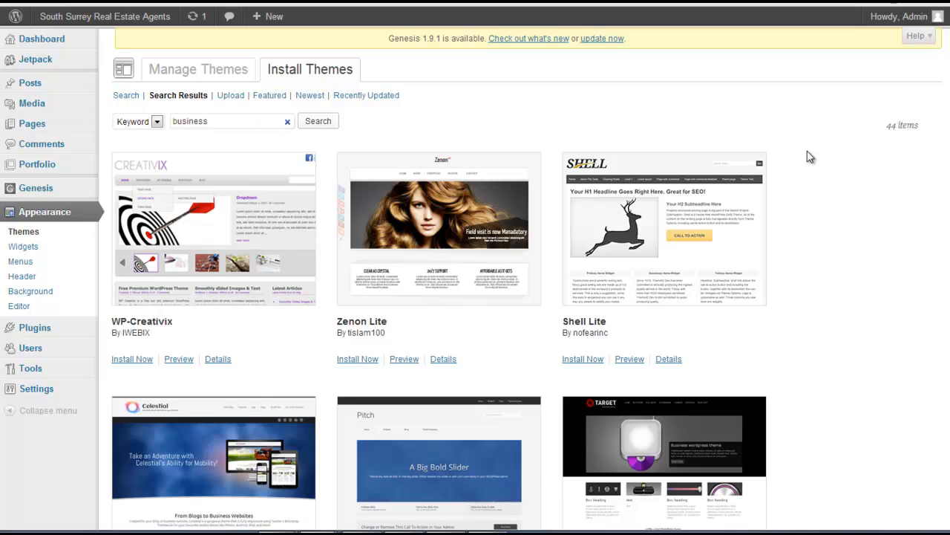
Browse the business theme search results to compare the available designs
scroll(810, 157, down, 3)
scroll(810, 247, down, 3)
scroll(810, 247, up, 5)
scroll(880, 275, down, 8)
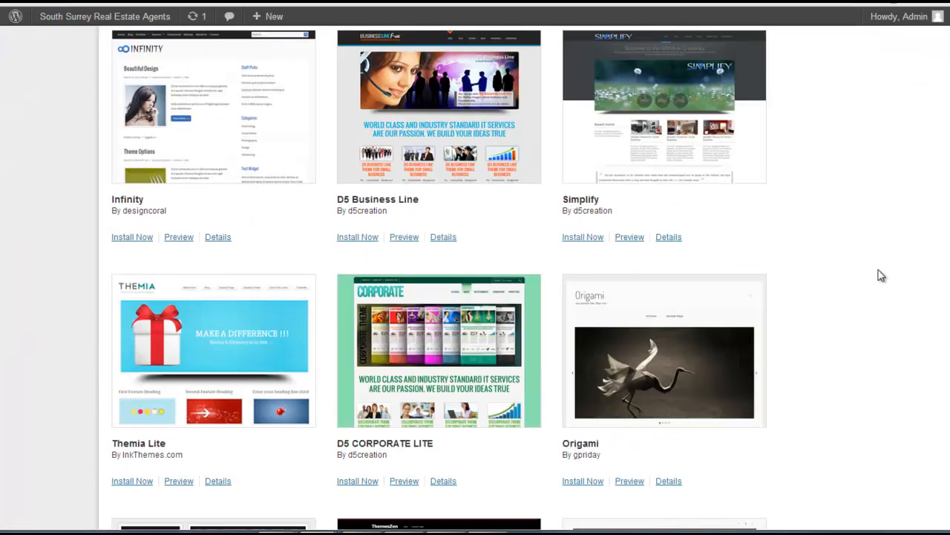
scroll(881, 274, up, 8)
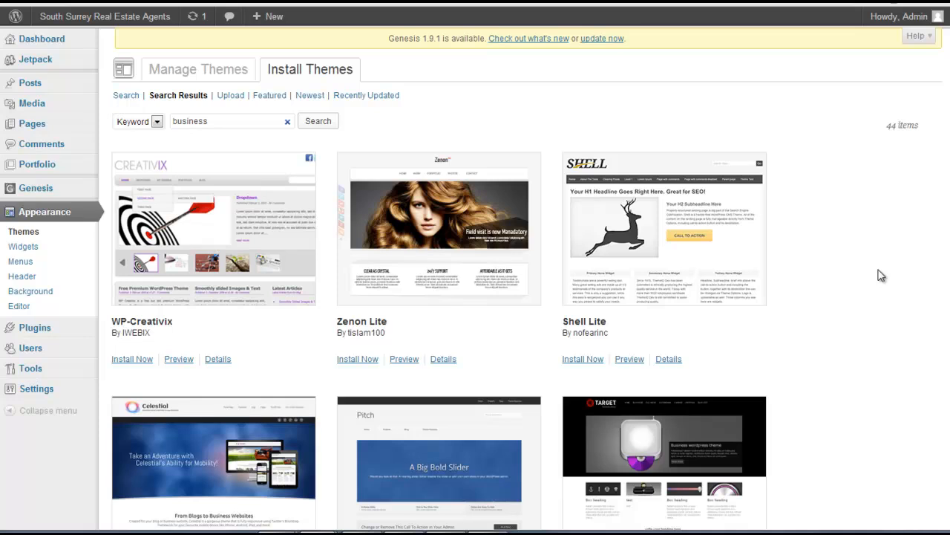
scroll(881, 276, down, 9)
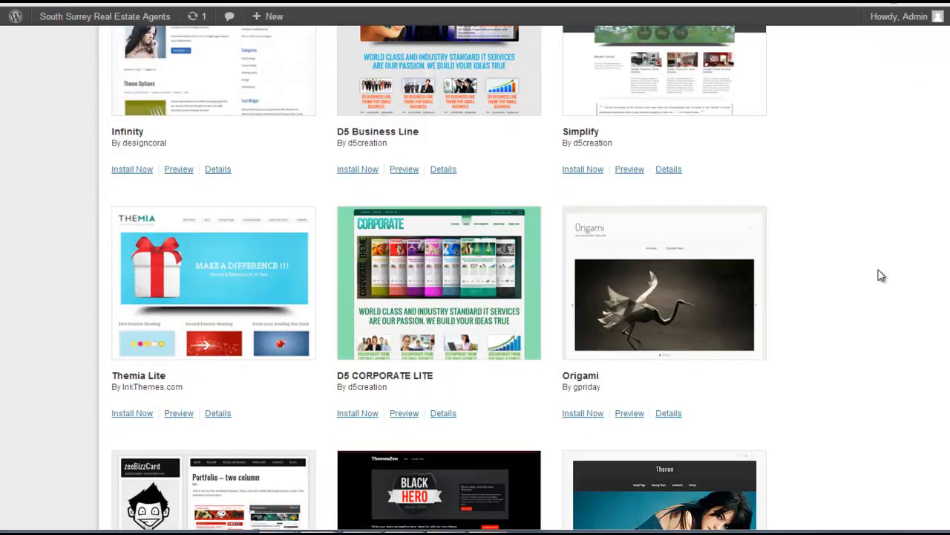
scroll(881, 276, down, 3)
scroll(880, 275, down, 4)
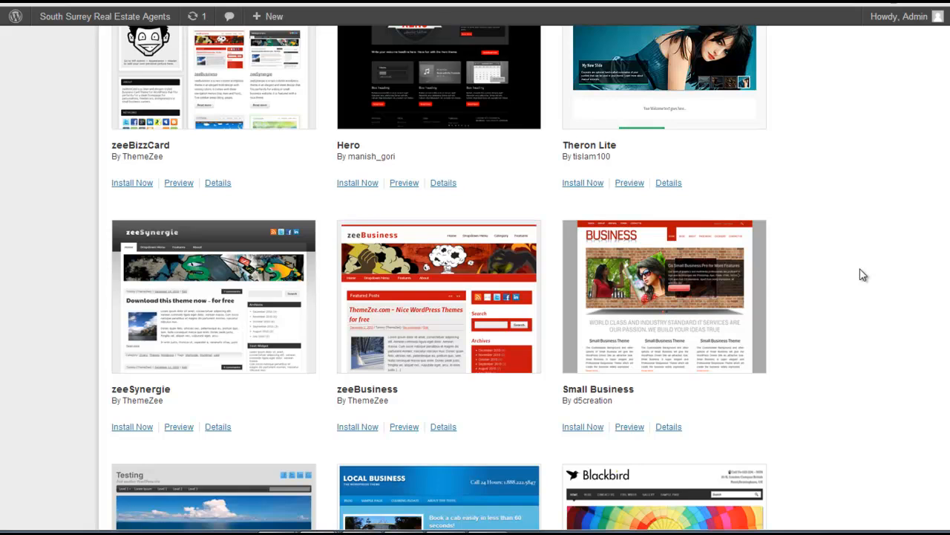
scroll(861, 275, up, 14)
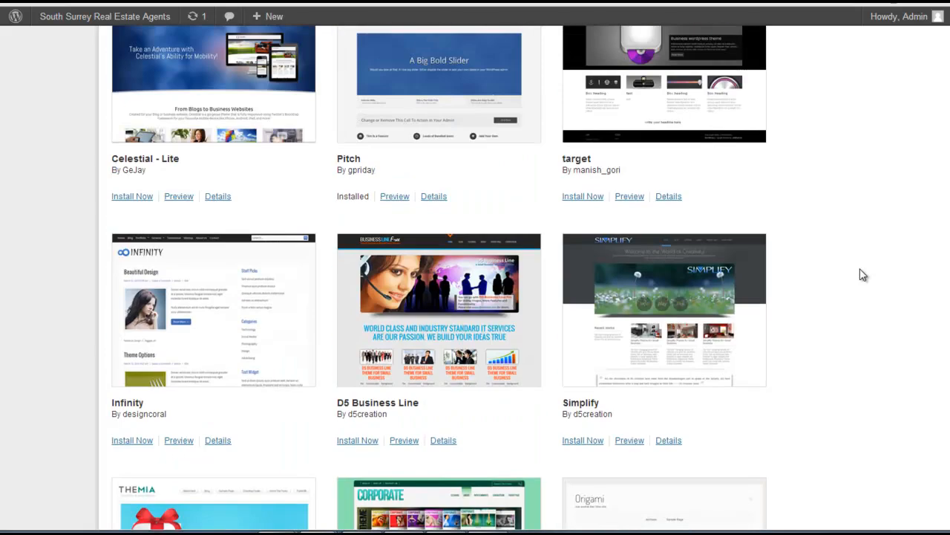
scroll(862, 275, up, 3)
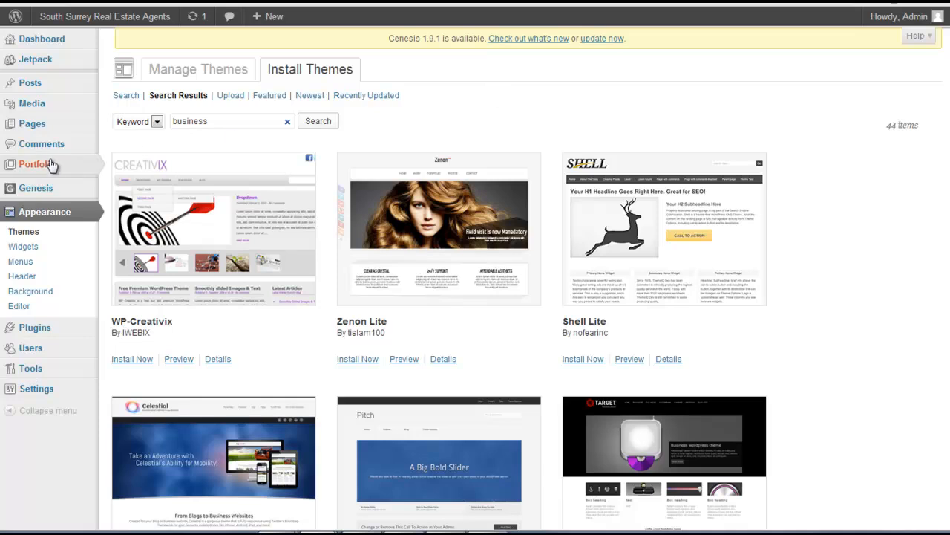
Show the installed plugins and deactivate Jetpack by WordPress.com
mouse_move(20, 334)
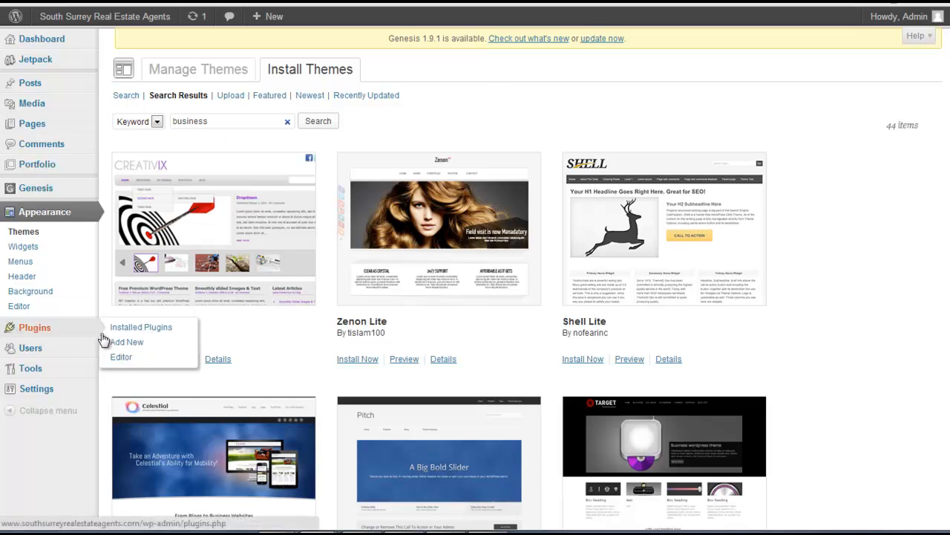
click(30, 331)
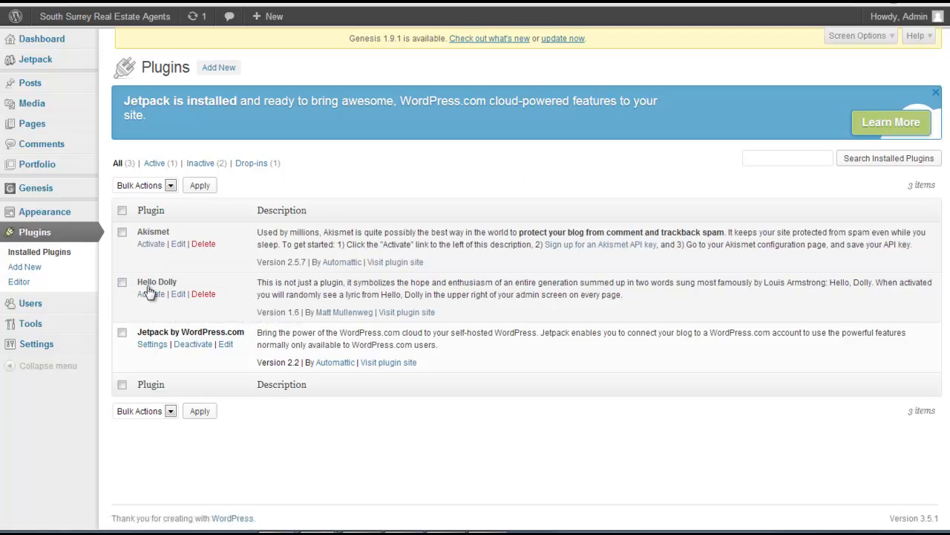
click(193, 345)
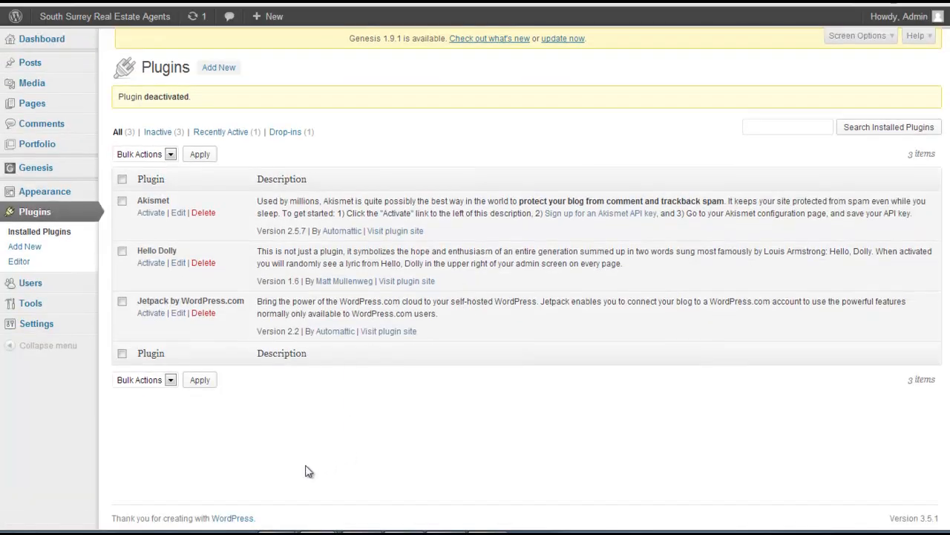
Consult the plugin list in Notepad, then search for new plugins in WordPress with "google xml sitemaps"
click(311, 467)
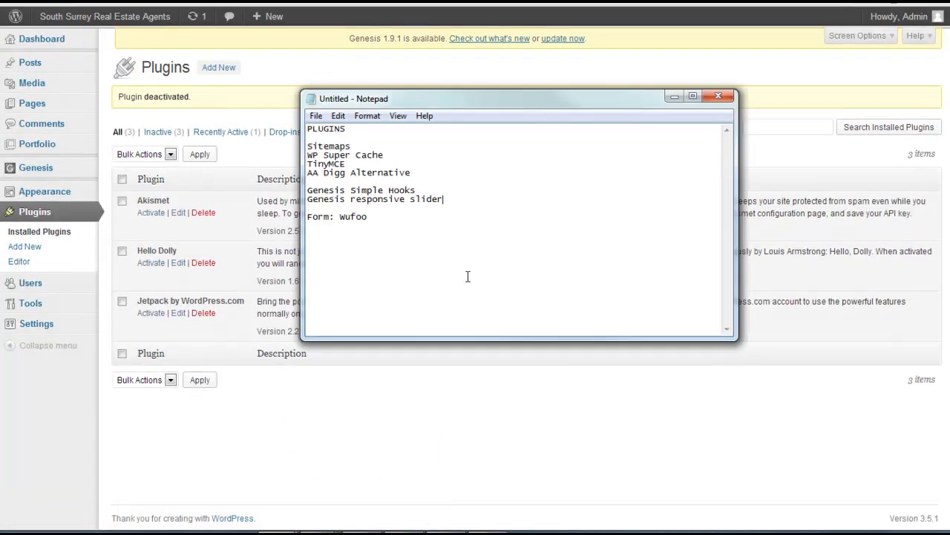
drag(408, 99, 949, 92)
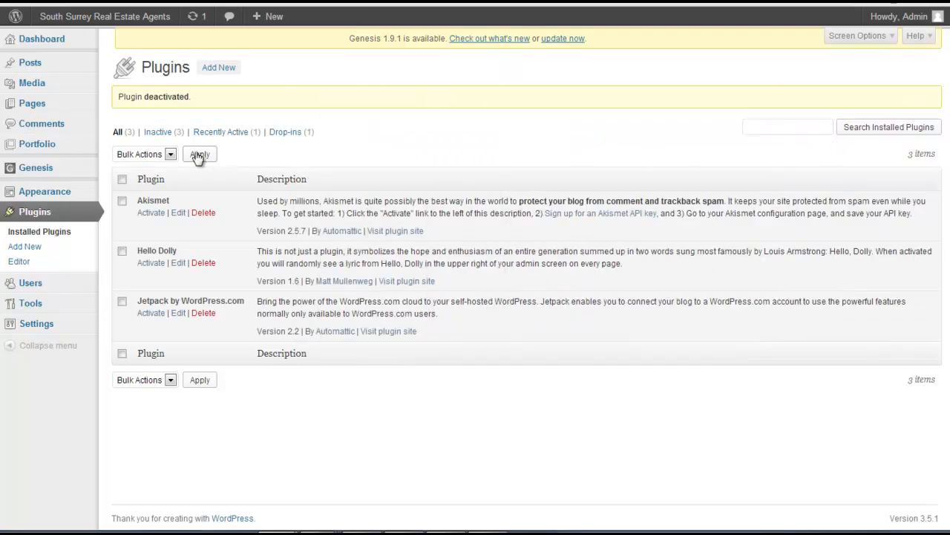
click(24, 246)
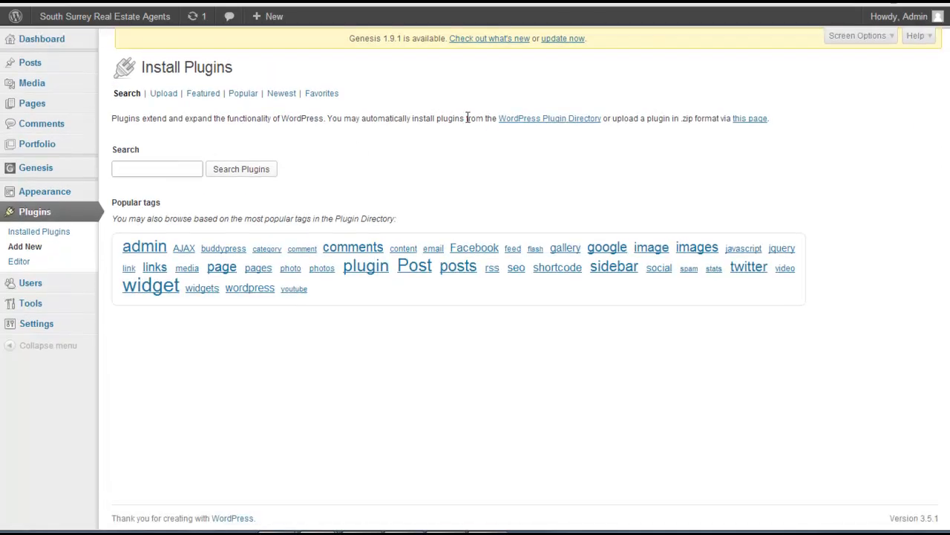
text(Google)
key(Down)
key(Return)
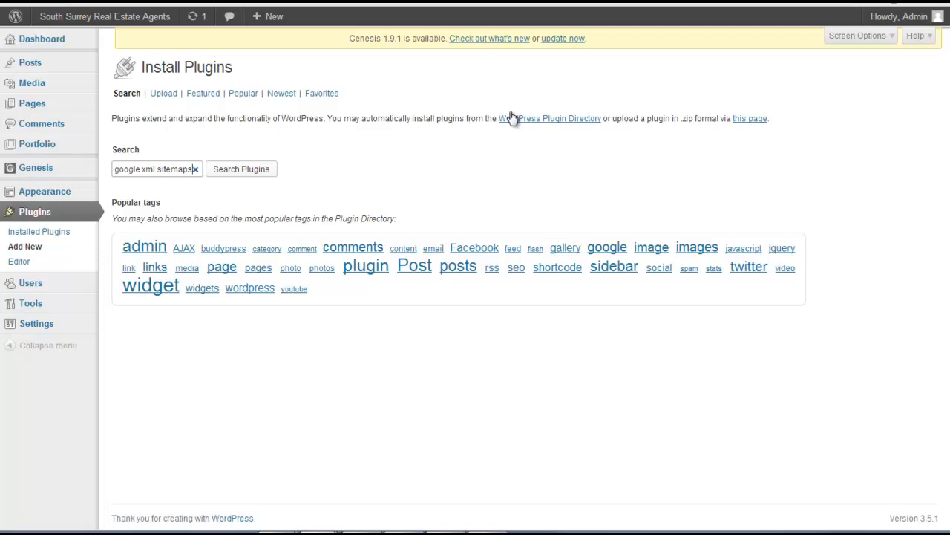
click(249, 172)
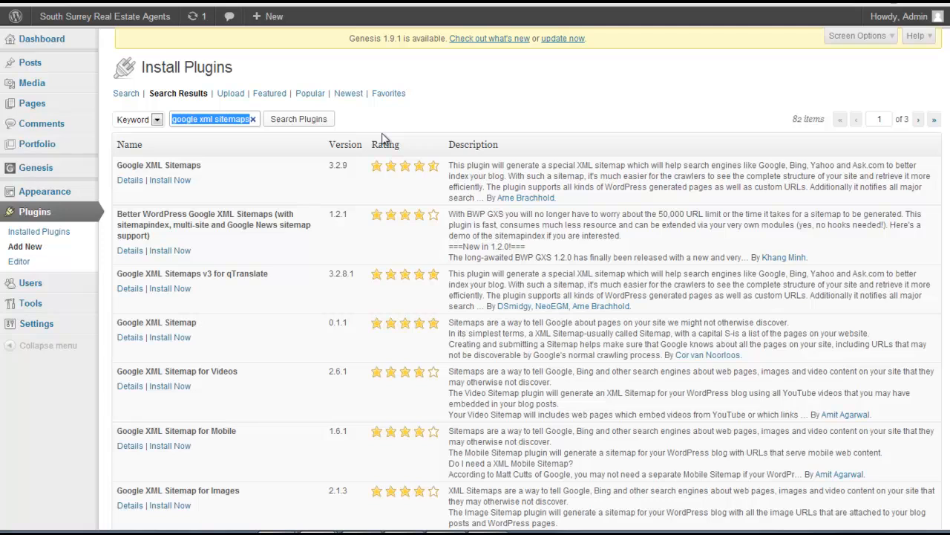
Install the Google XML Sitemaps plugin and activate it
click(170, 184)
click(491, 265)
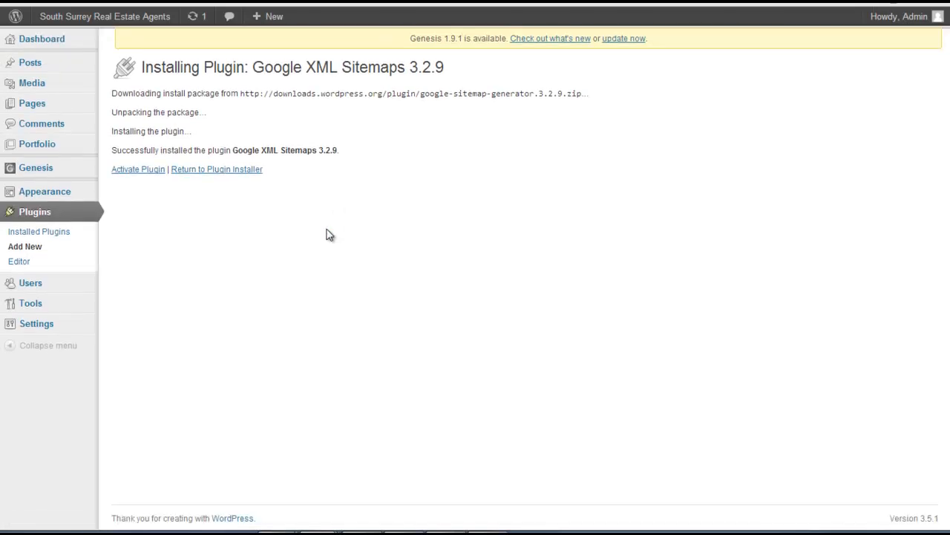
click(139, 170)
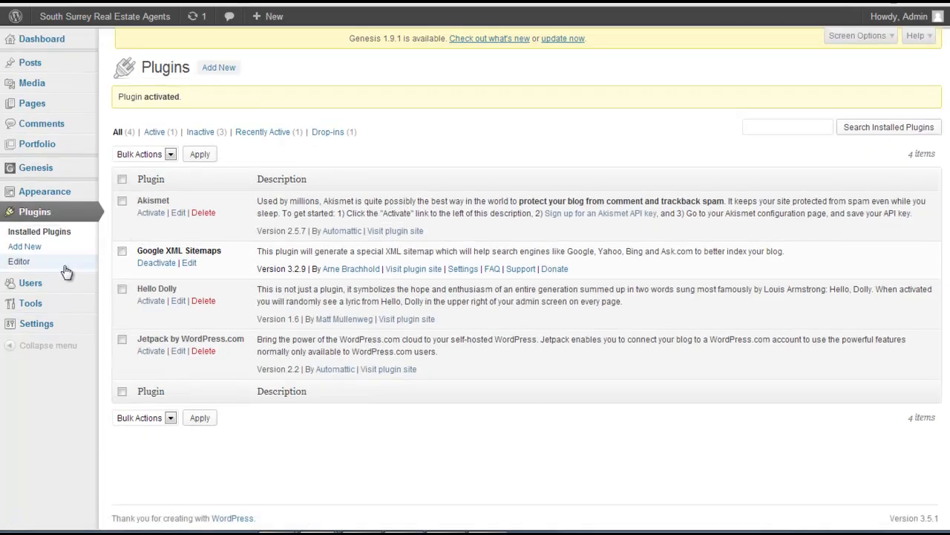
Open the XML-Sitemap settings and highlight the detected URL of the sitemap file
mouse_move(46, 324)
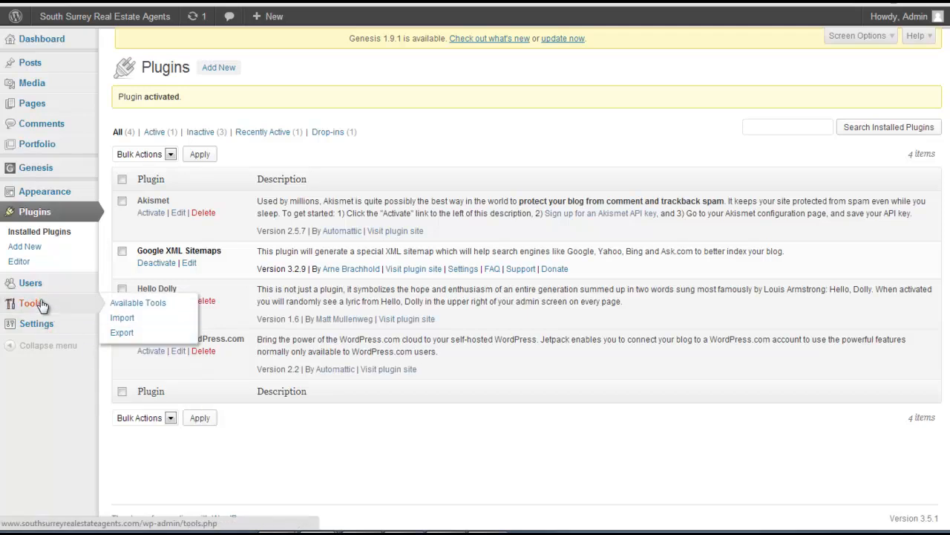
mouse_move(41, 289)
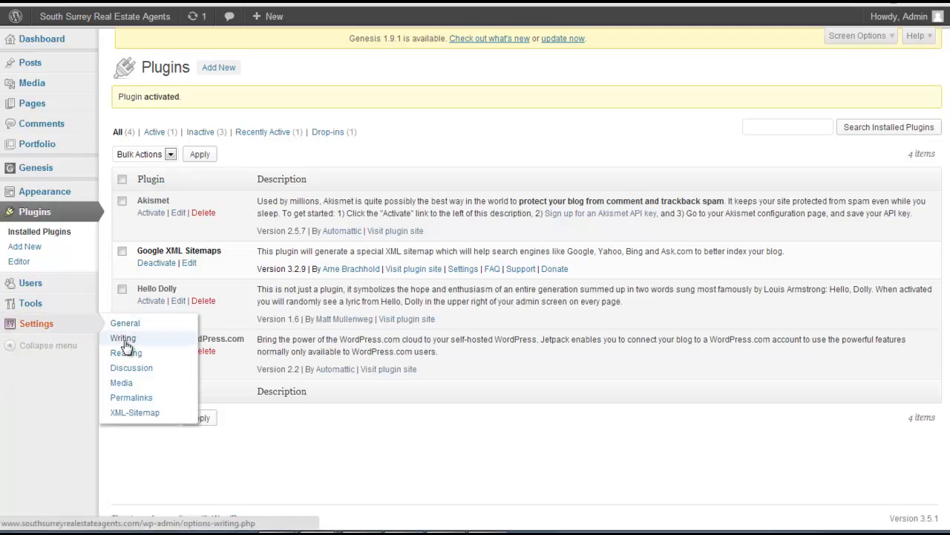
click(128, 398)
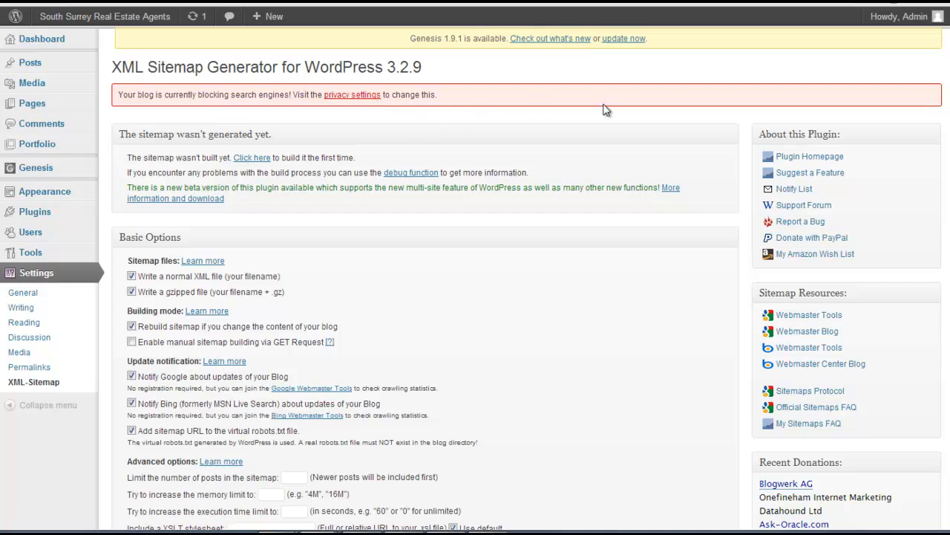
scroll(453, 201, down, 10)
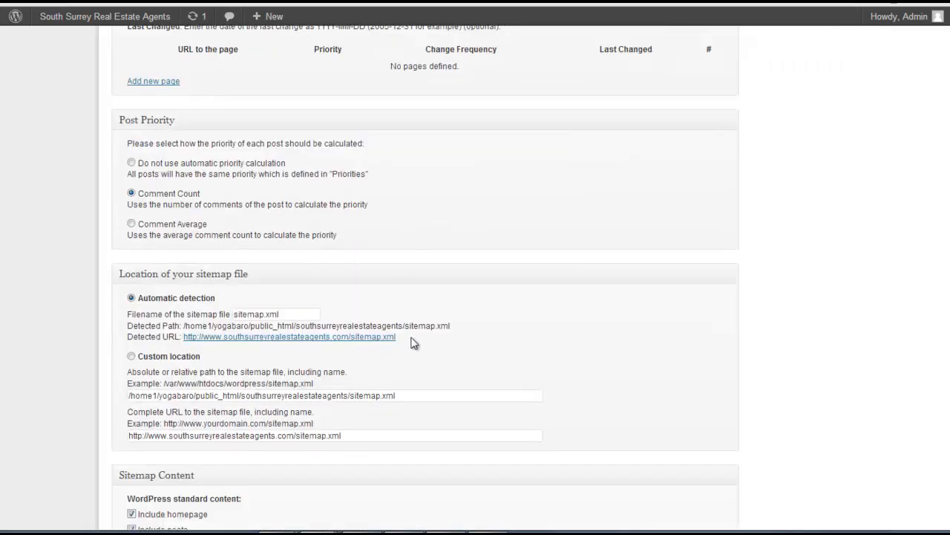
drag(397, 337, 187, 343)
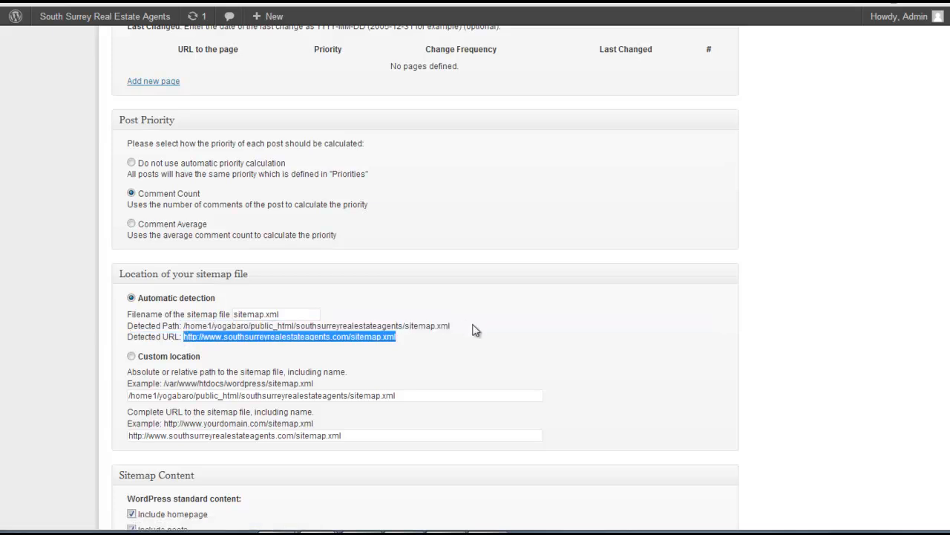
scroll(476, 330, up, 10)
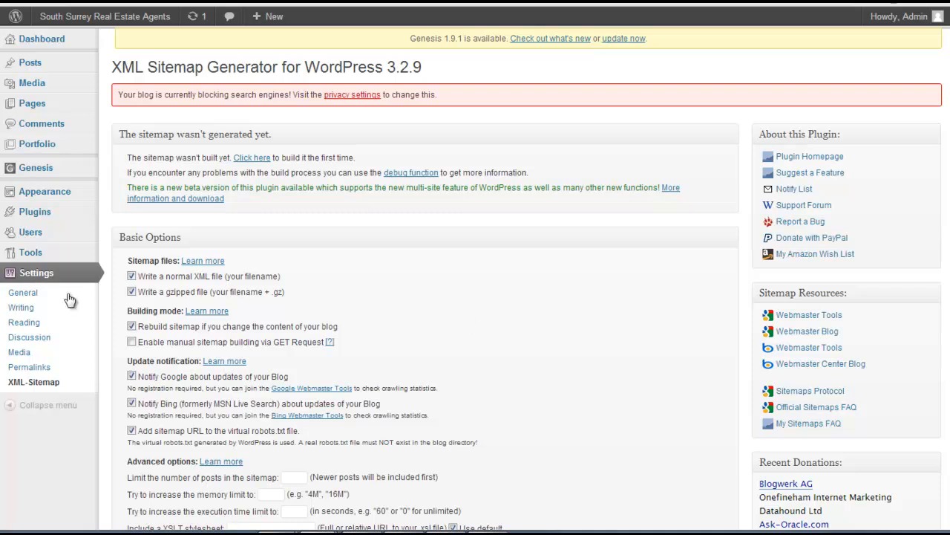
Review the list of installed plugins and open the WP Super Cache settings
mouse_move(37, 212)
click(123, 226)
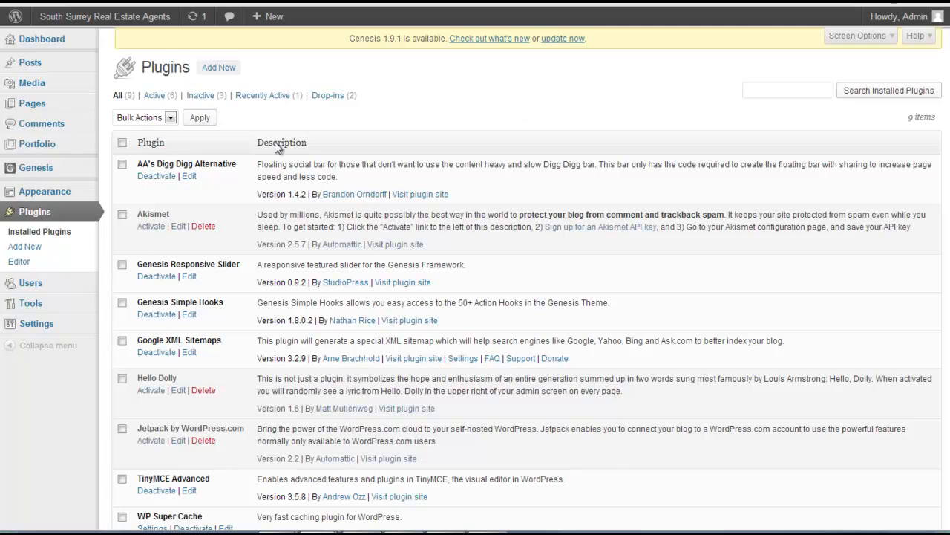
scroll(456, 176, down, 2)
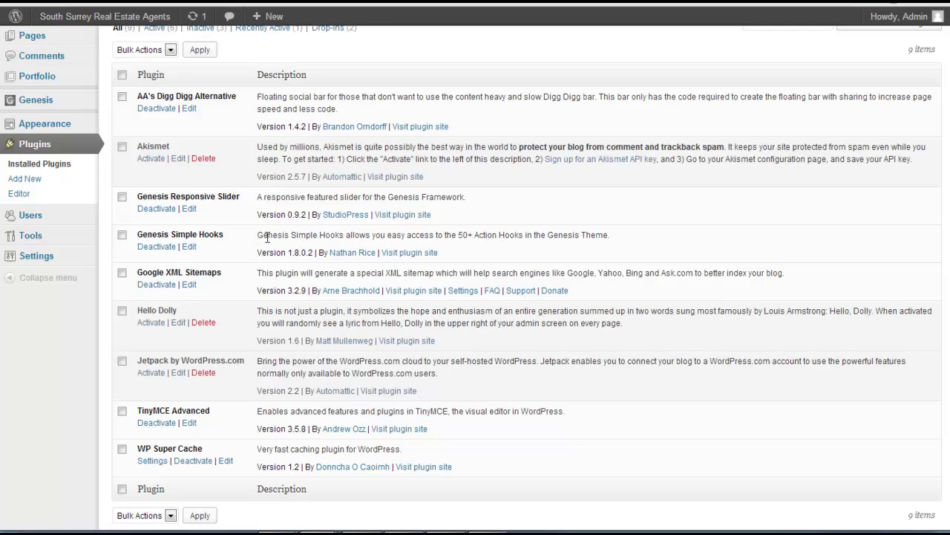
scroll(268, 236, down, 1)
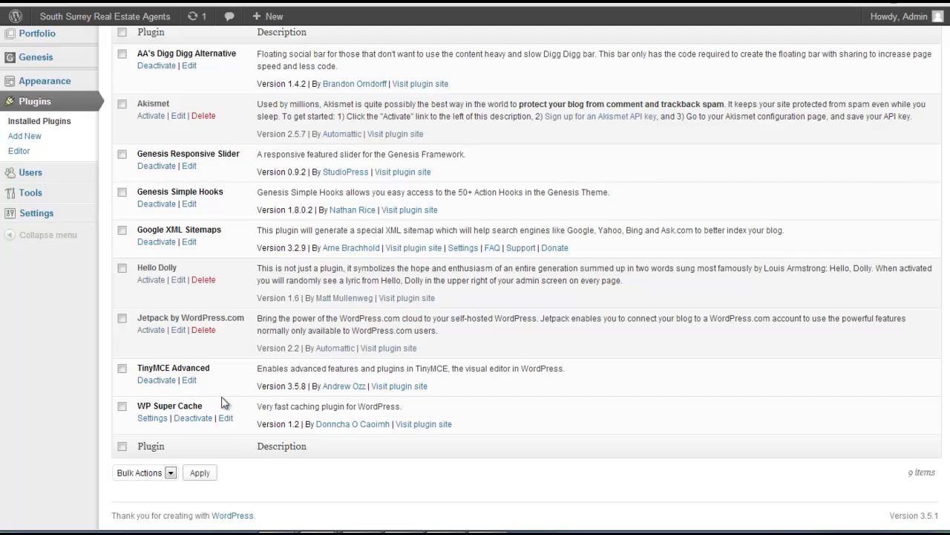
click(154, 418)
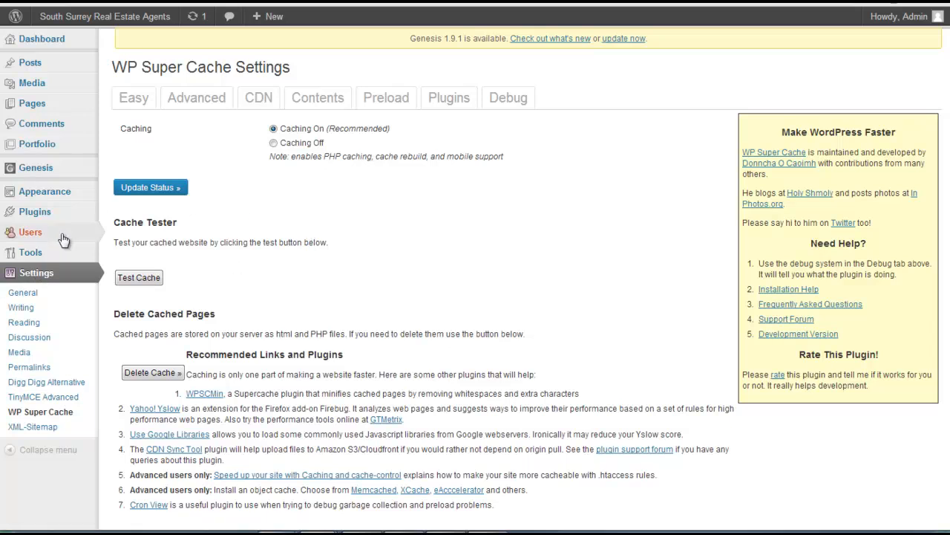
Search the new plugins for "contact form 7" and install Contact Form 7
mouse_move(74, 211)
click(128, 226)
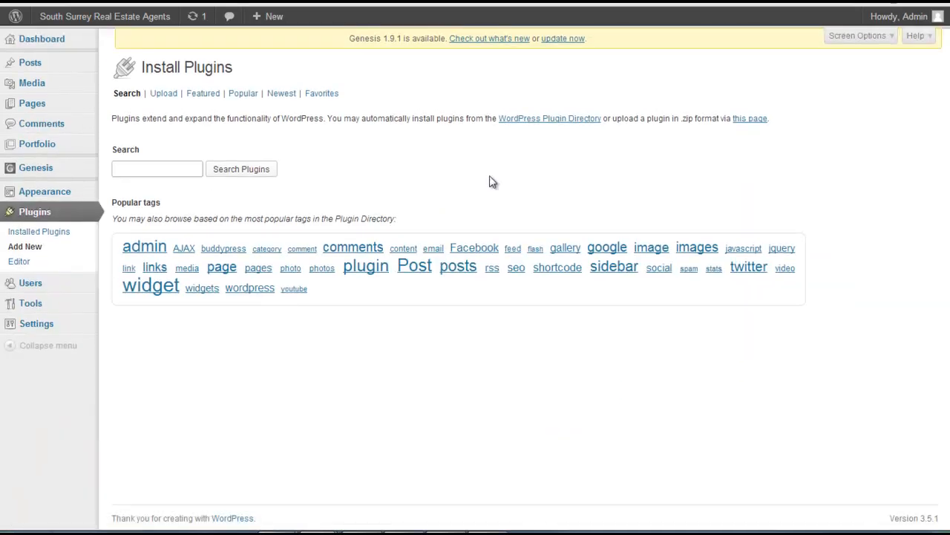
text(contact form)
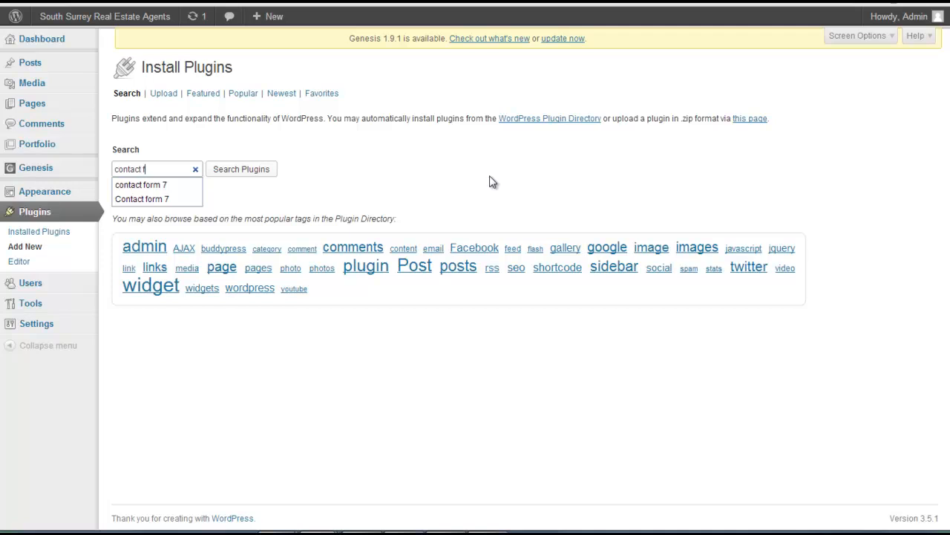
text( 7)
key(Return)
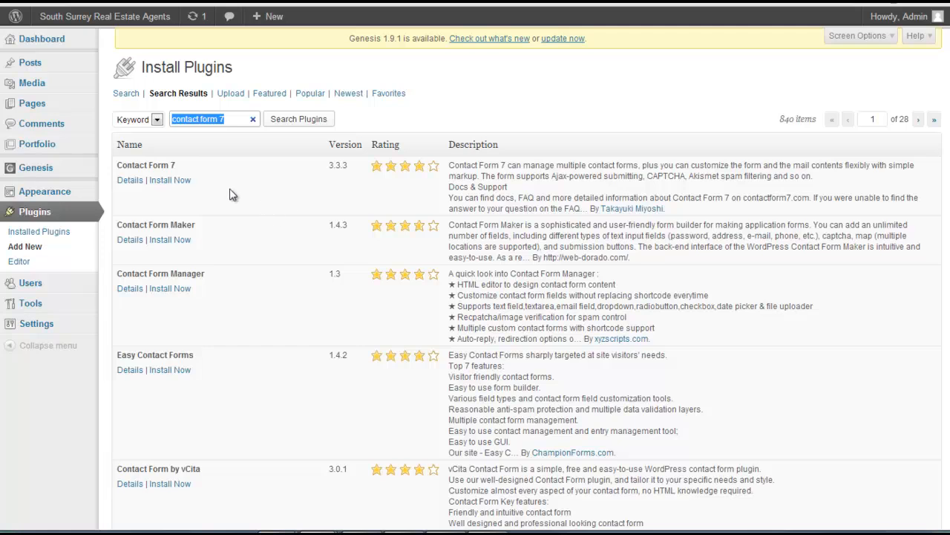
click(169, 180)
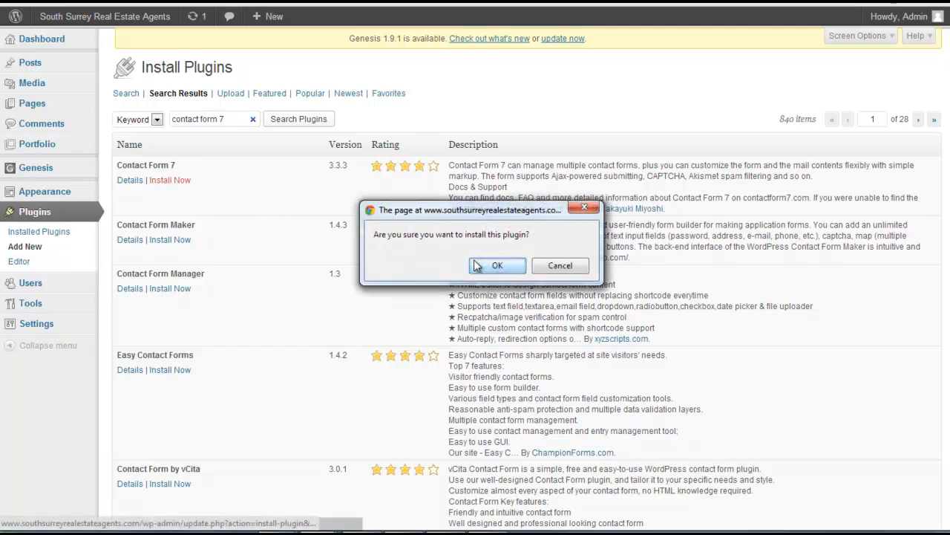
click(506, 272)
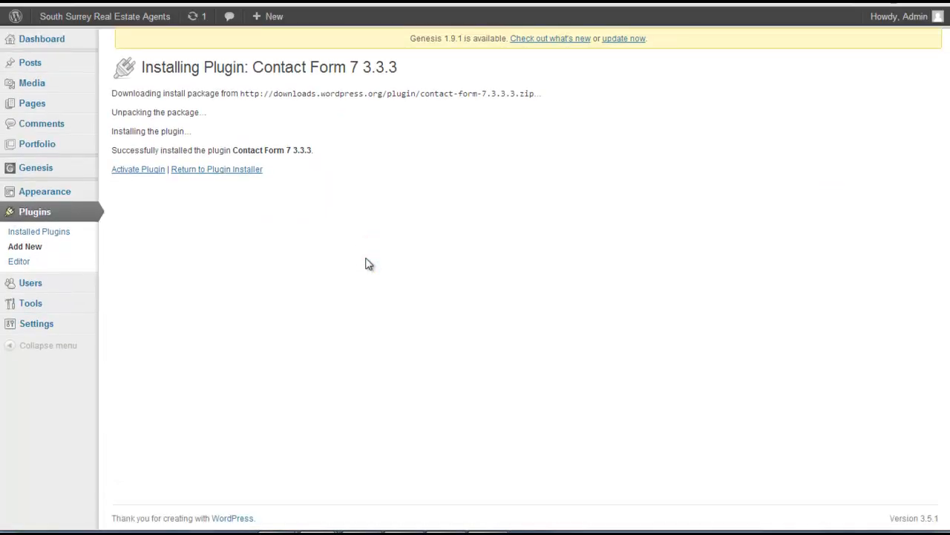
Activate the Contact Form 7 plugin and open Contact form 1 for editing
click(139, 170)
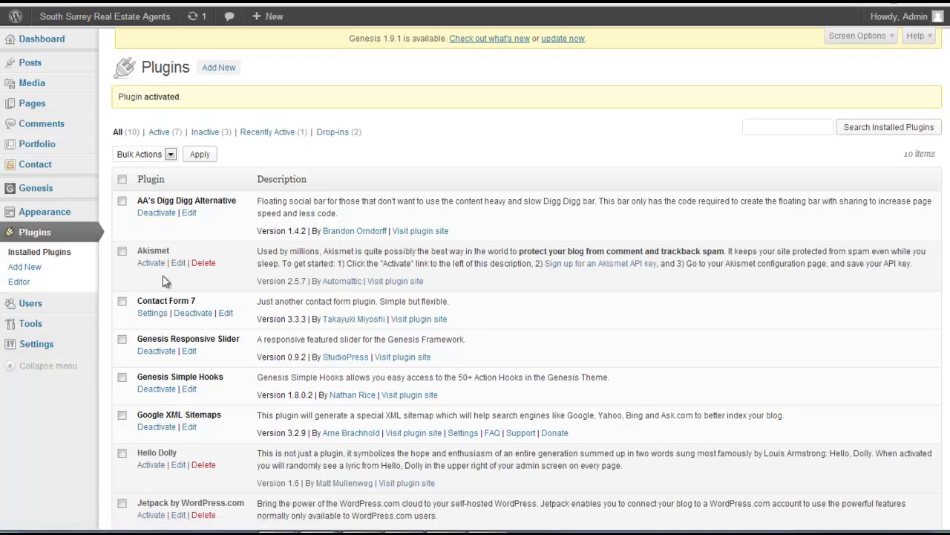
click(42, 165)
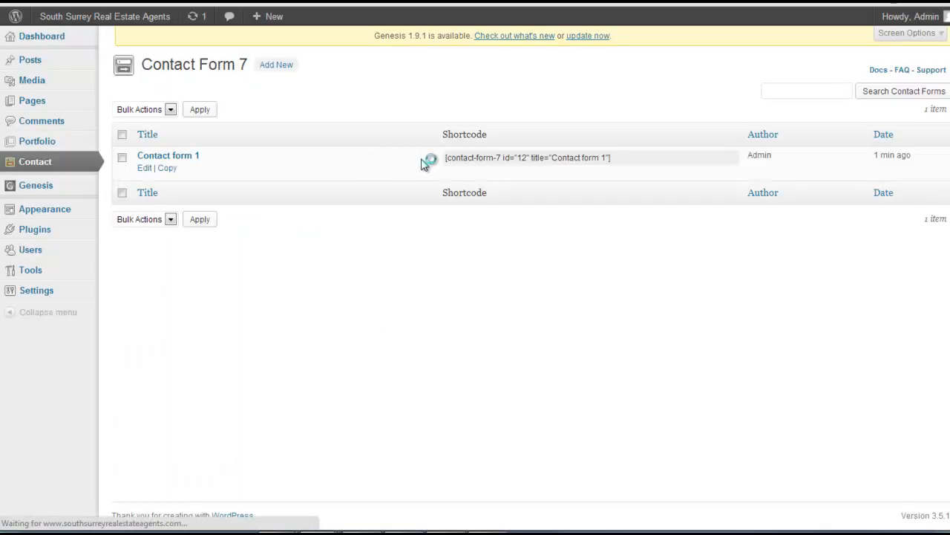
click(179, 163)
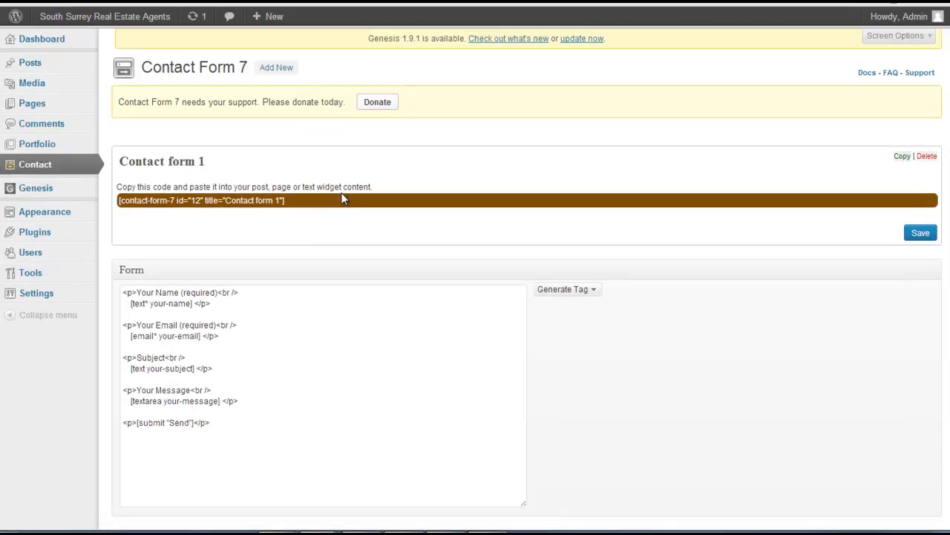
Review the template and mail settings of Contact form 1 and highlight the recipient's e-mail address
scroll(341, 194, down, 2)
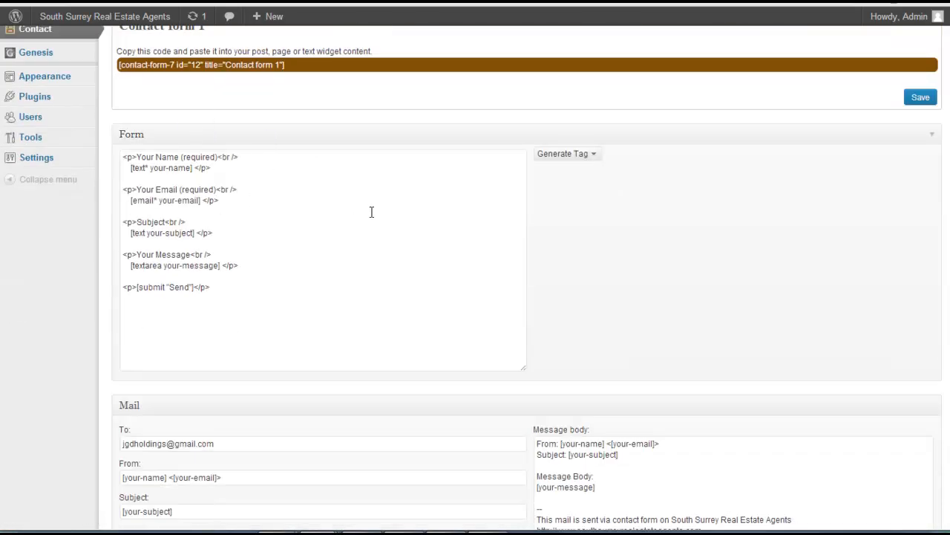
scroll(371, 211, down, 2)
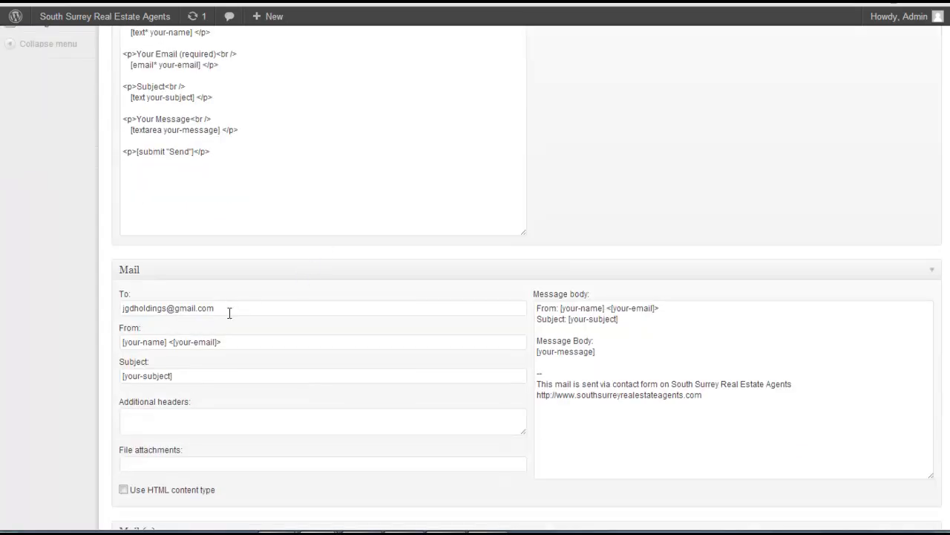
drag(236, 310, 81, 314)
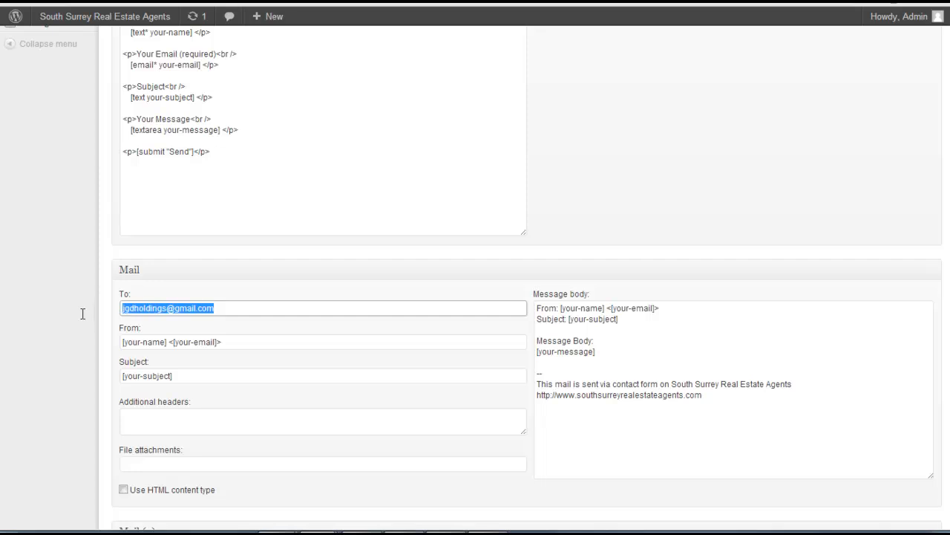
click(144, 309)
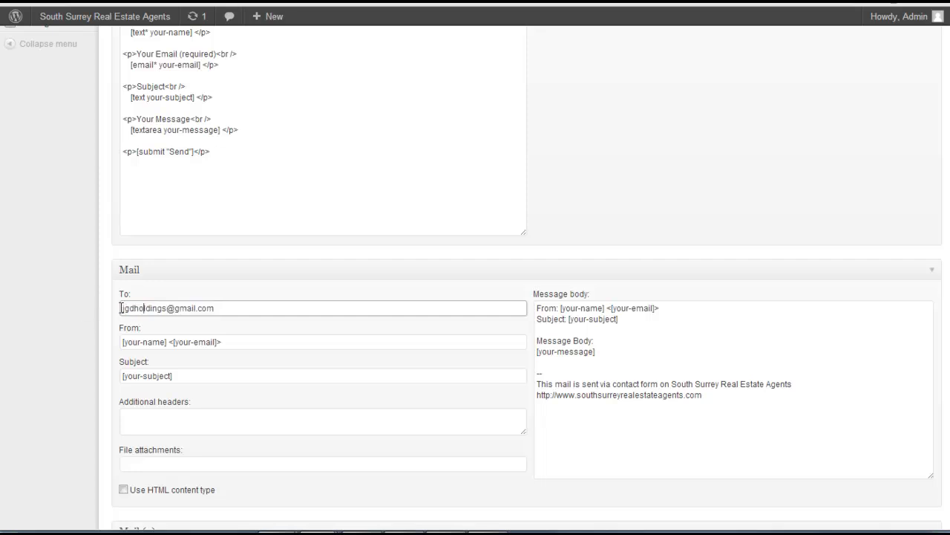
drag(123, 308, 245, 311)
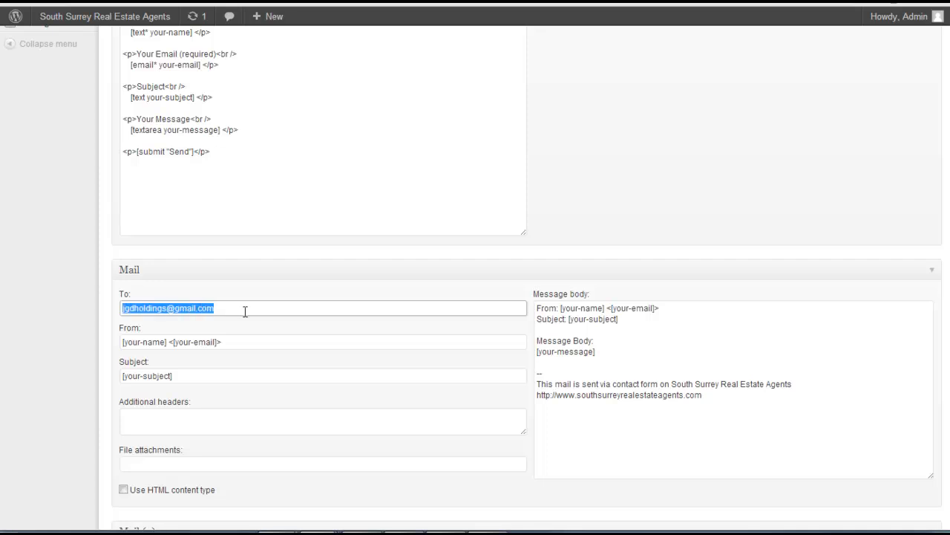
Copy the shortcode of Contact form 1 and open the Contact page for editing
scroll(245, 311, up, 4)
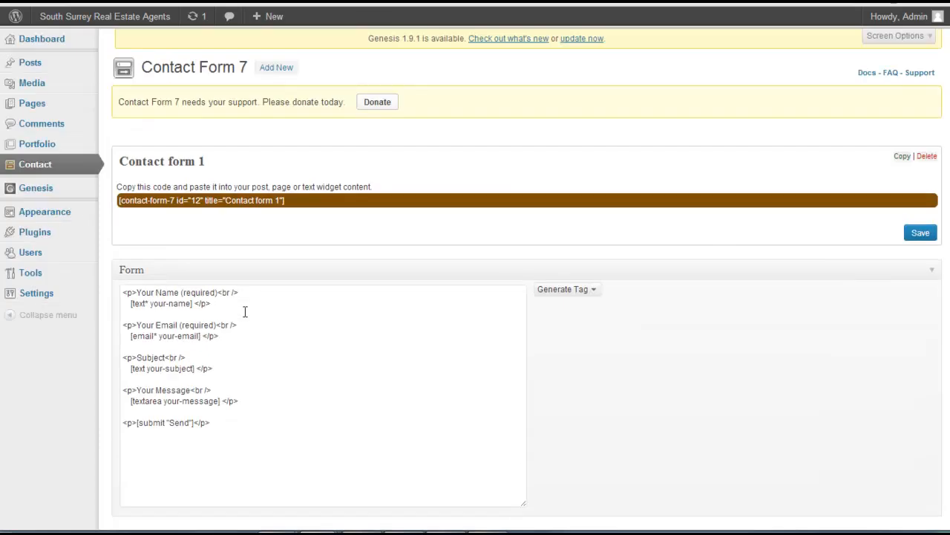
click(288, 205)
key(ctrl+c)
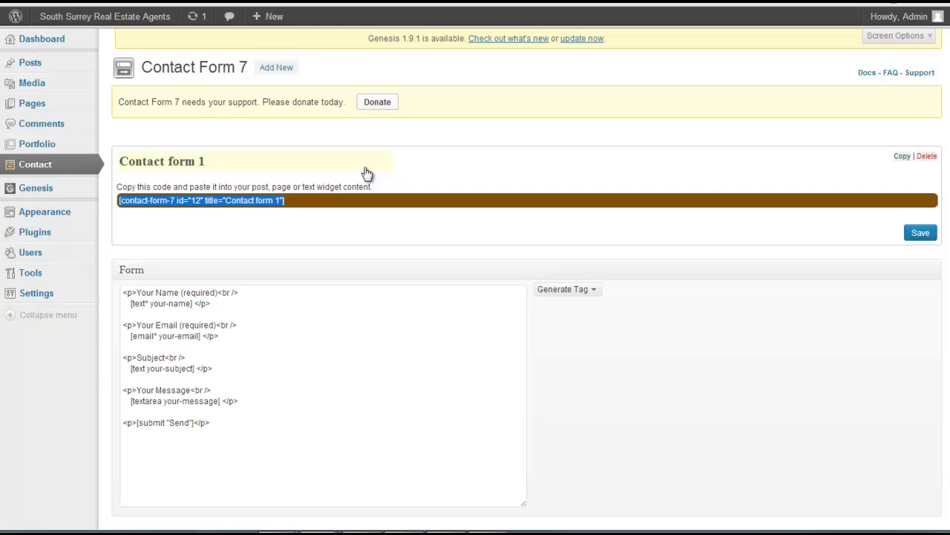
click(32, 112)
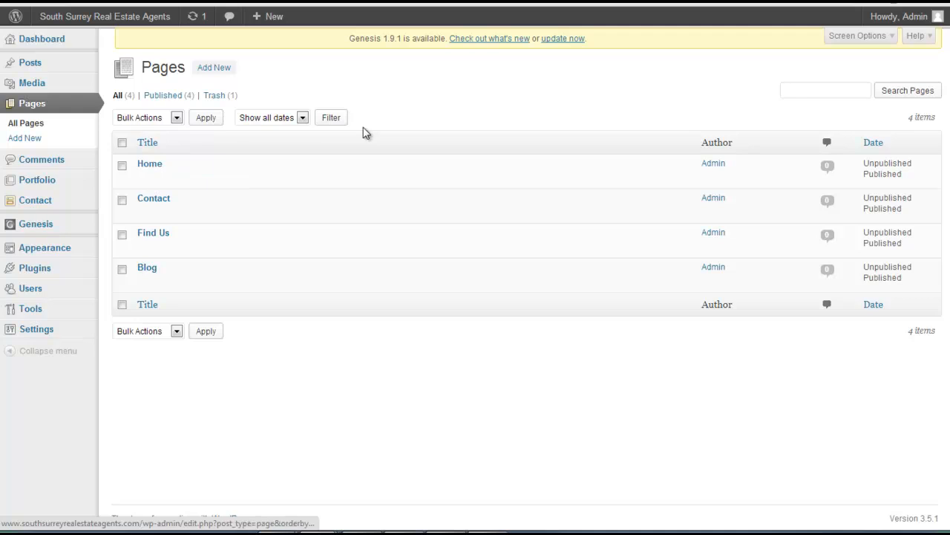
click(163, 199)
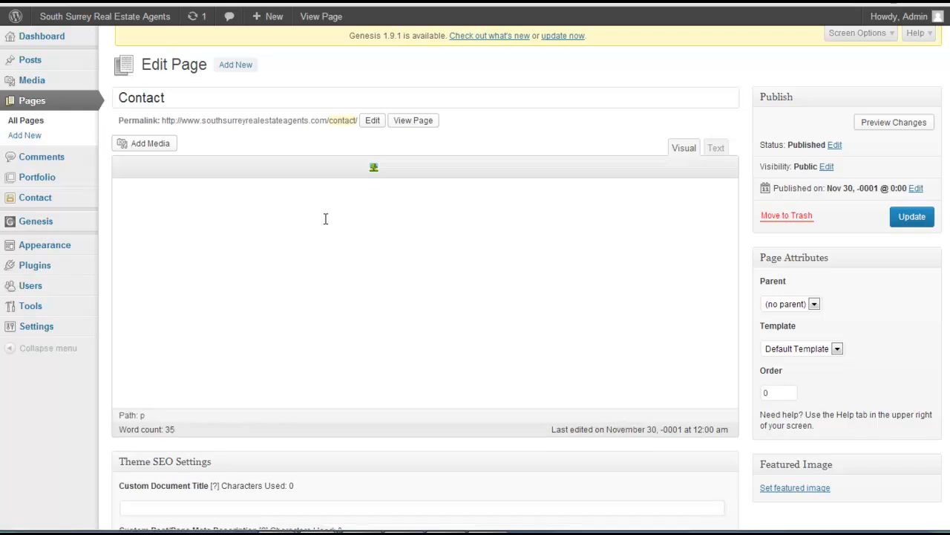
Replace the Contact page's content with the shortcode [contact-form-7 id="12" title="Contact form 1"] and update the page
drag(636, 236, 119, 190)
key(BackSpace)
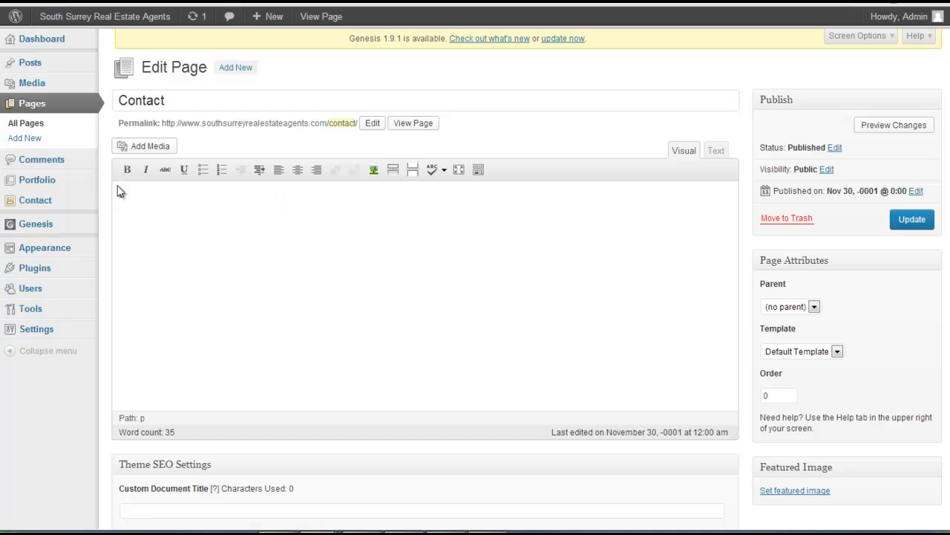
key(ctrl+v)
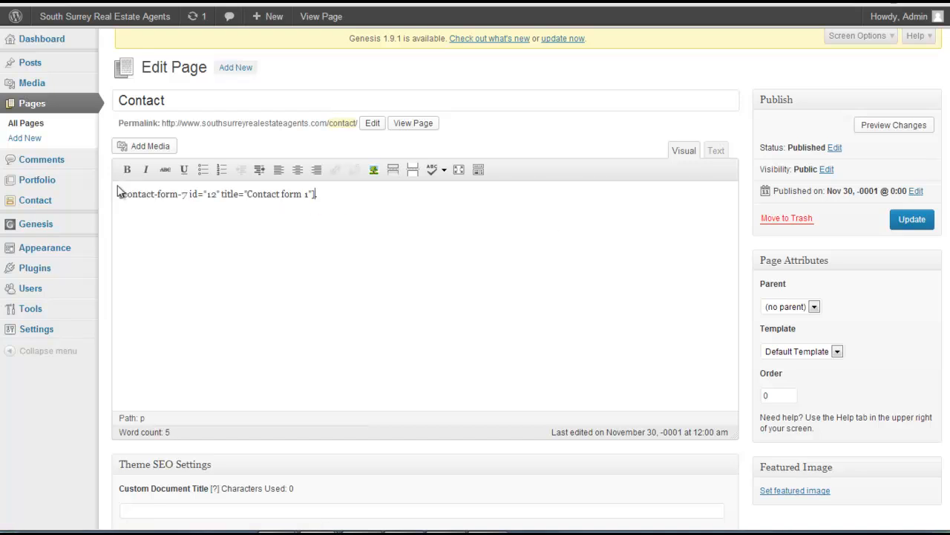
click(908, 223)
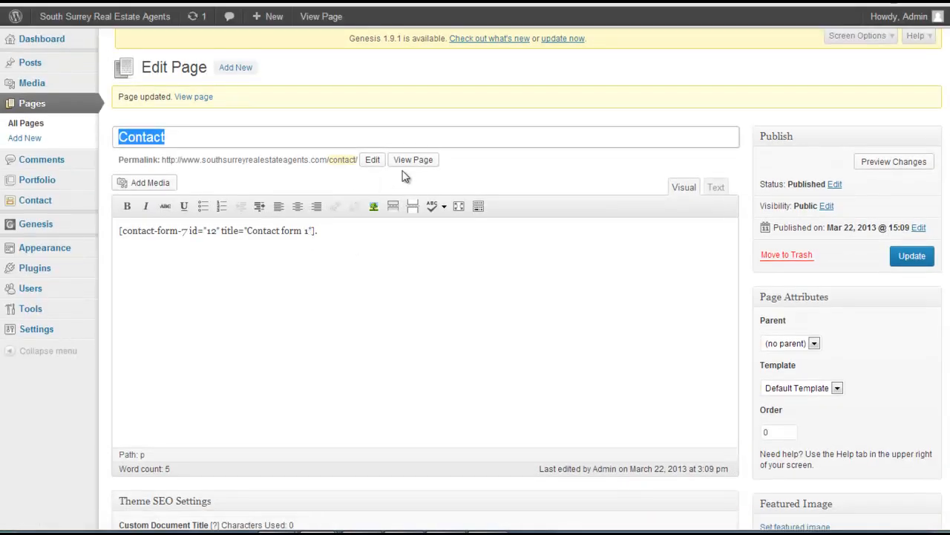
View the published Contact page, check its form fields, and return to the page editor
click(413, 162)
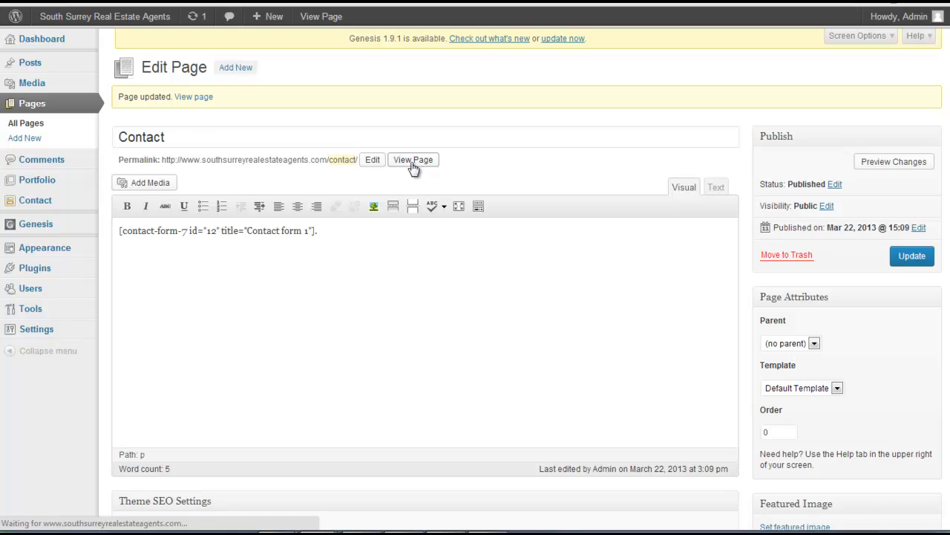
scroll(410, 165, down, 4)
scroll(415, 255, up, 4)
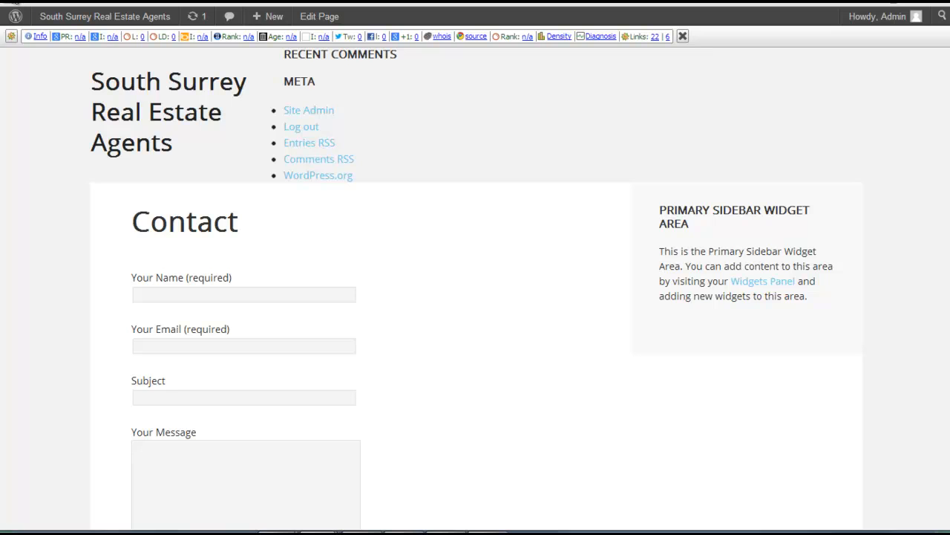
click(15, 2)
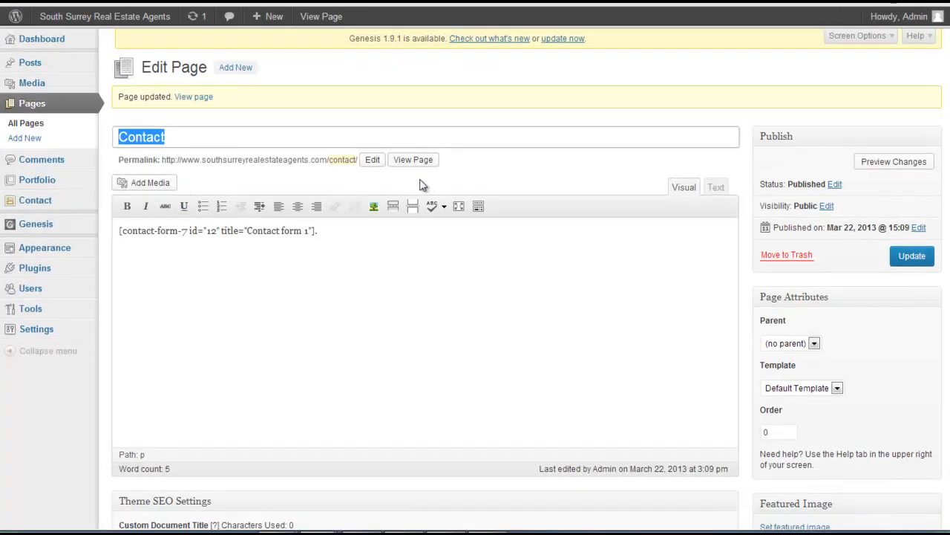
In the TinyMCE Advanced settings, add the Table controls and Font family to the third toolbar row and save the changes
mouse_move(47, 343)
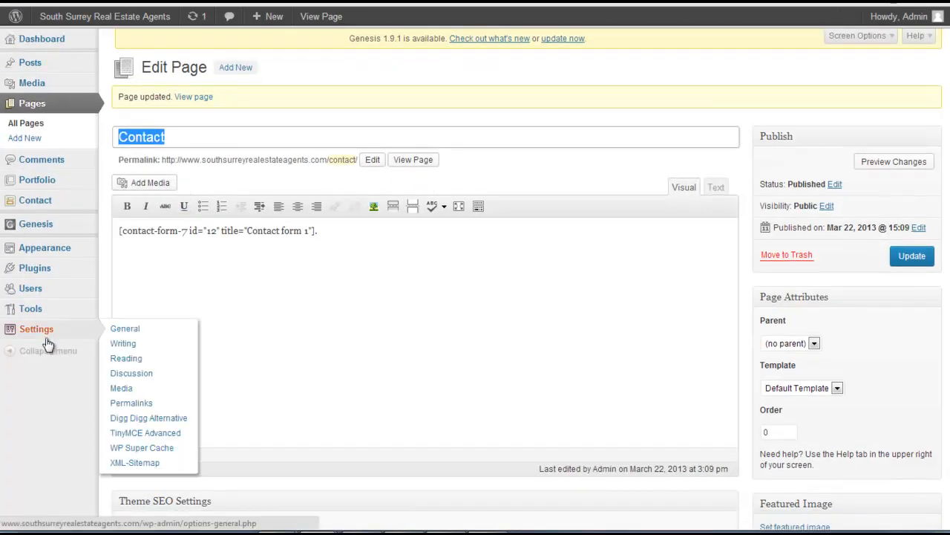
click(142, 435)
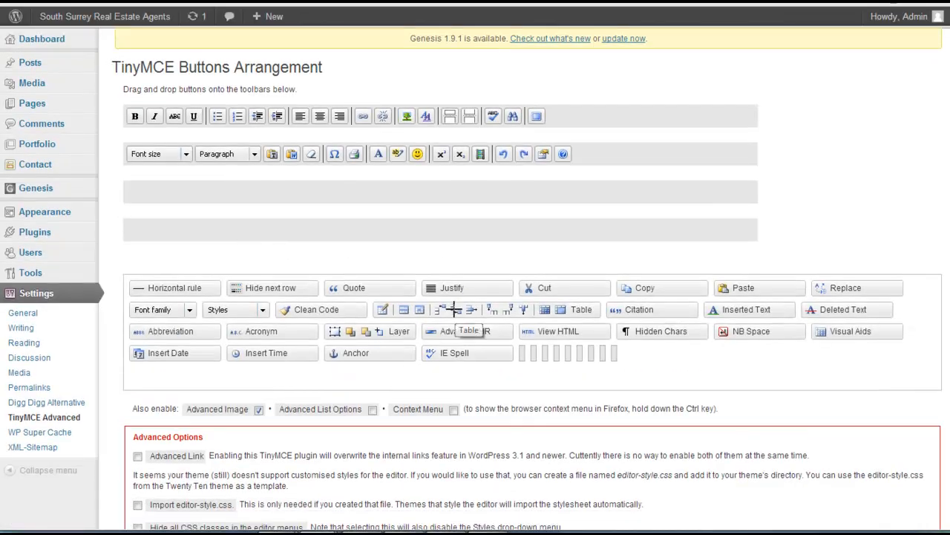
drag(445, 306, 196, 182)
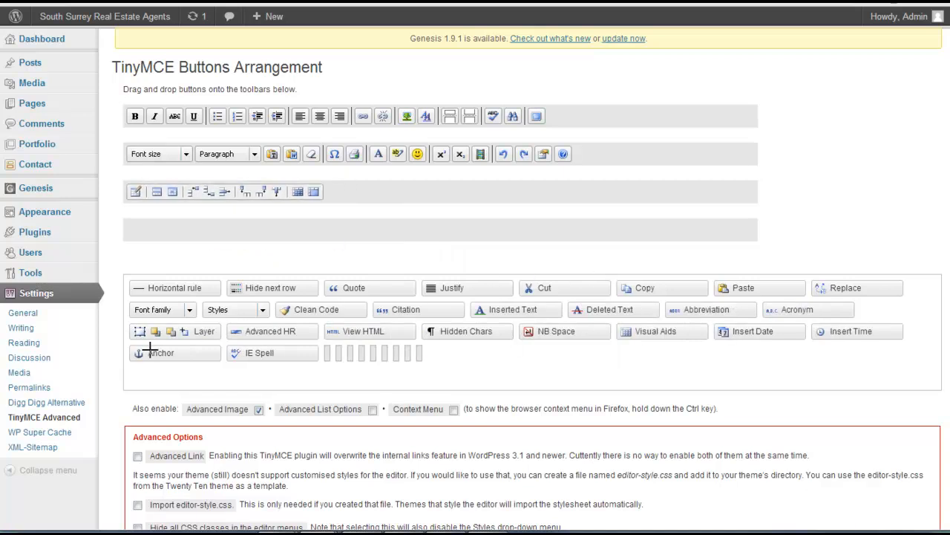
drag(157, 319, 416, 194)
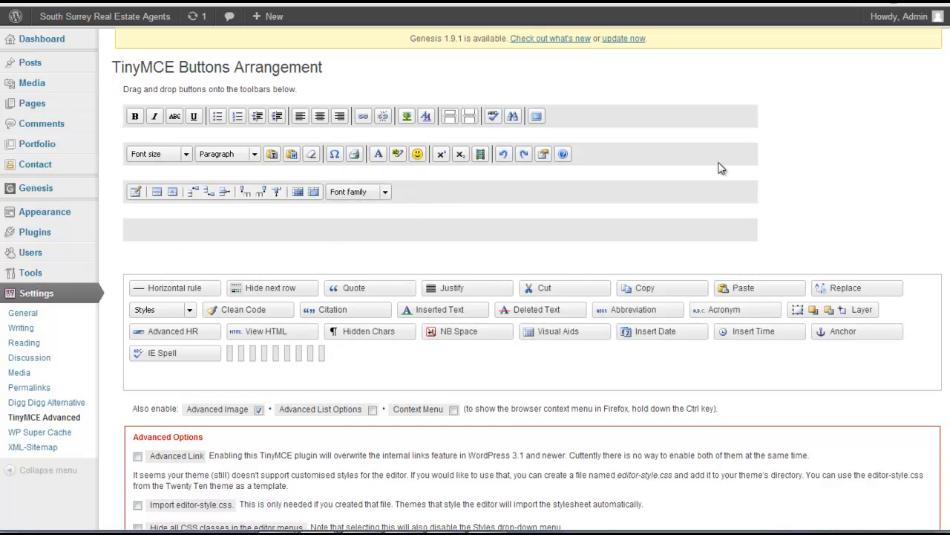
scroll(719, 168, down, 3)
click(222, 459)
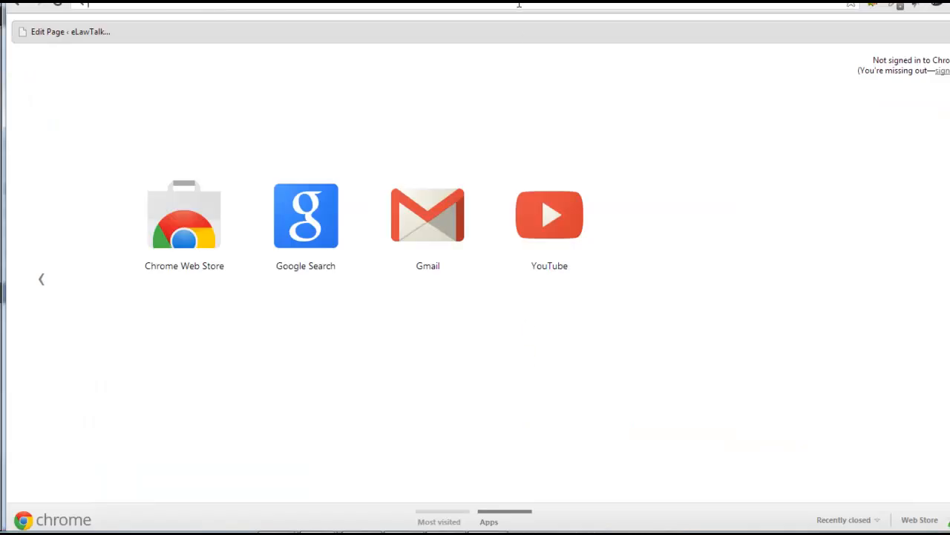
text(wufoo.com)
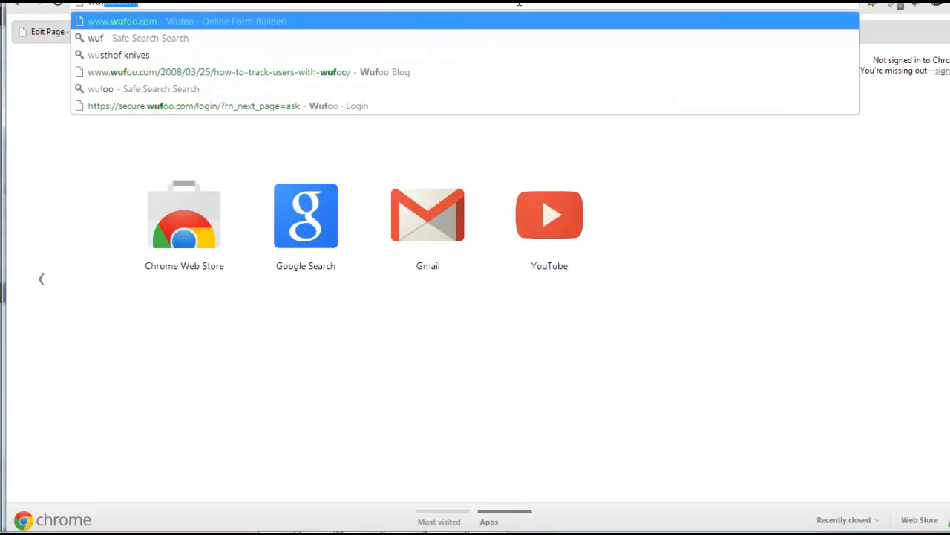
key(Return)
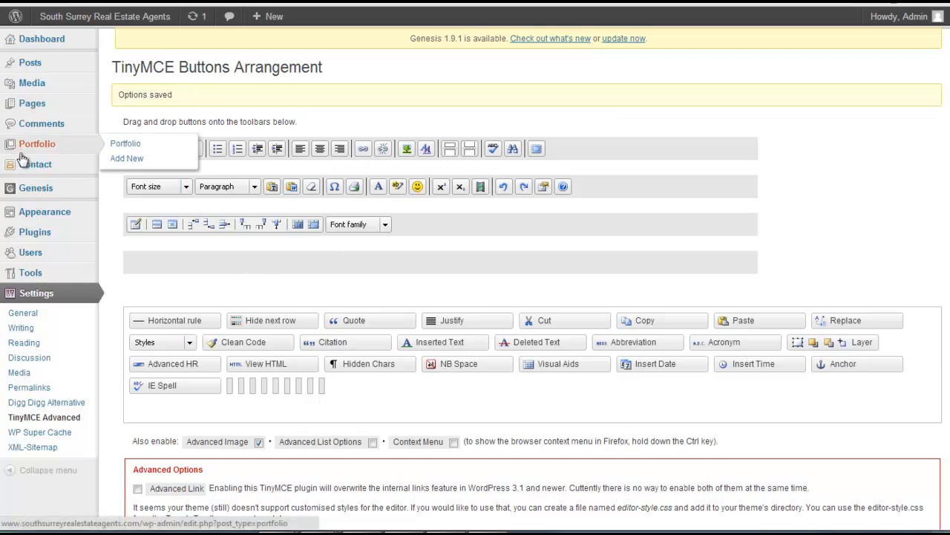
Start a new page, examine the added table and font family tools in its editor, and return to the dashboard
mouse_move(80, 110)
click(120, 118)
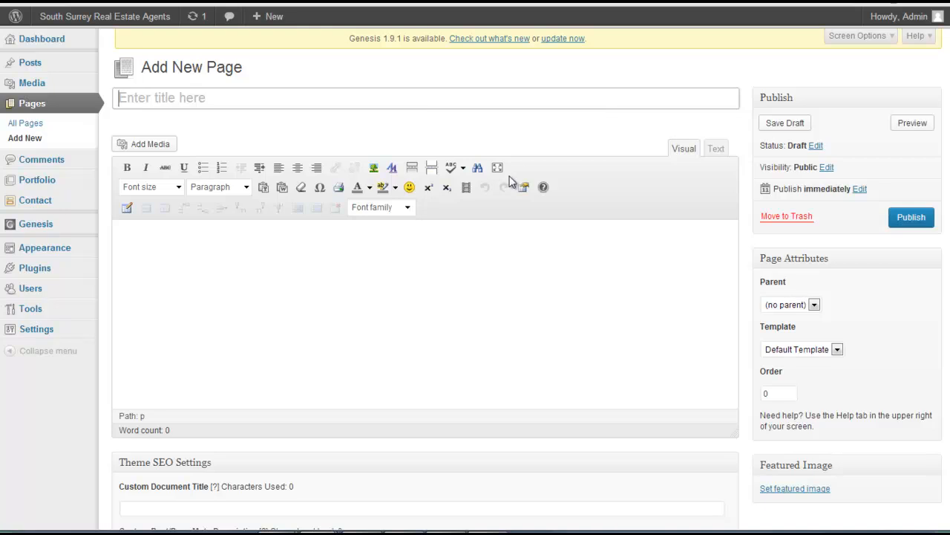
click(273, 273)
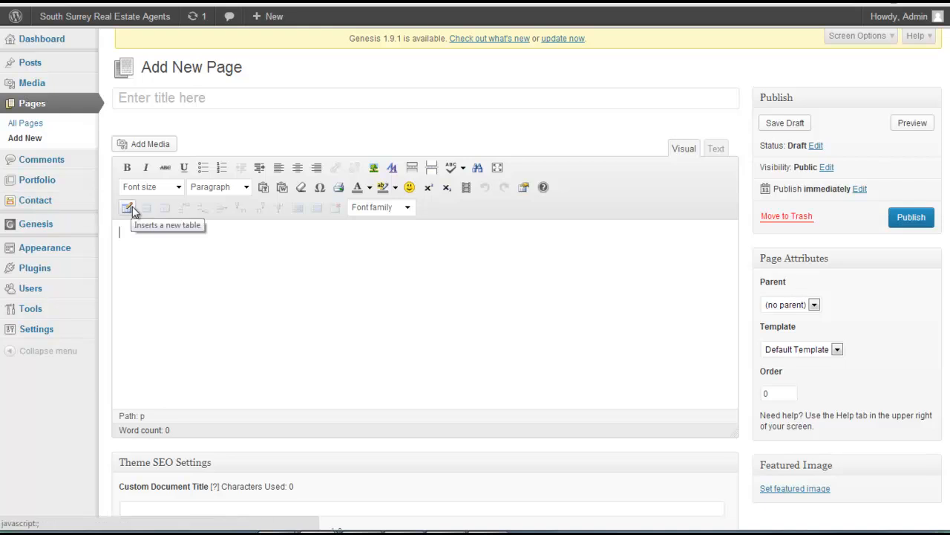
click(290, 275)
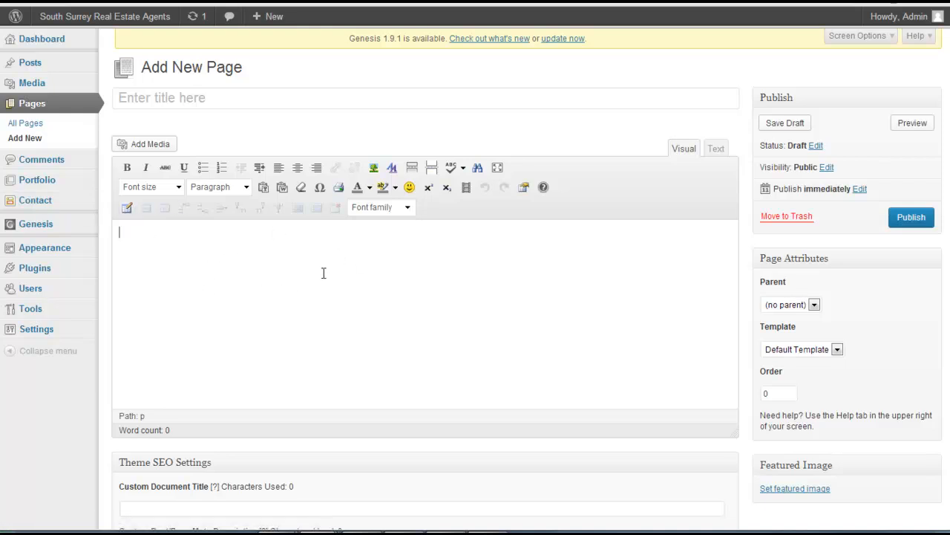
click(43, 38)
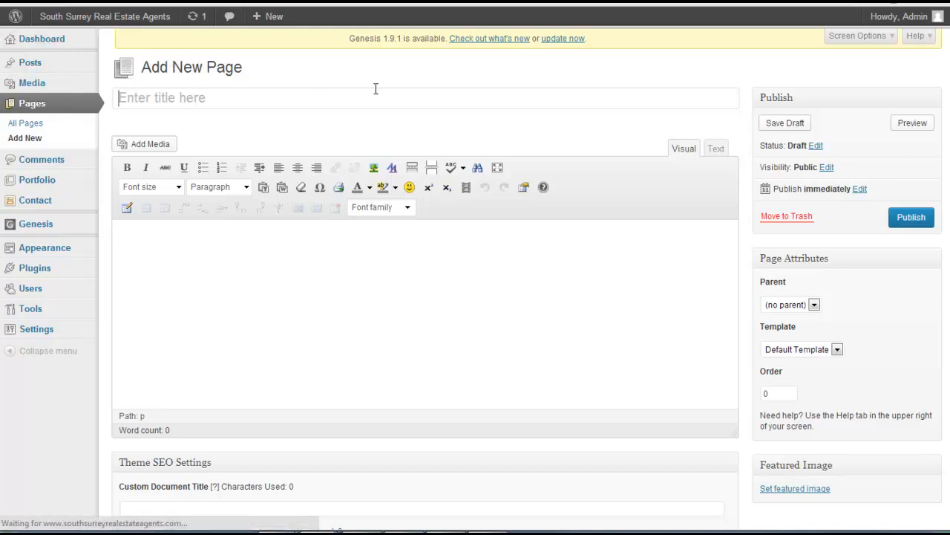